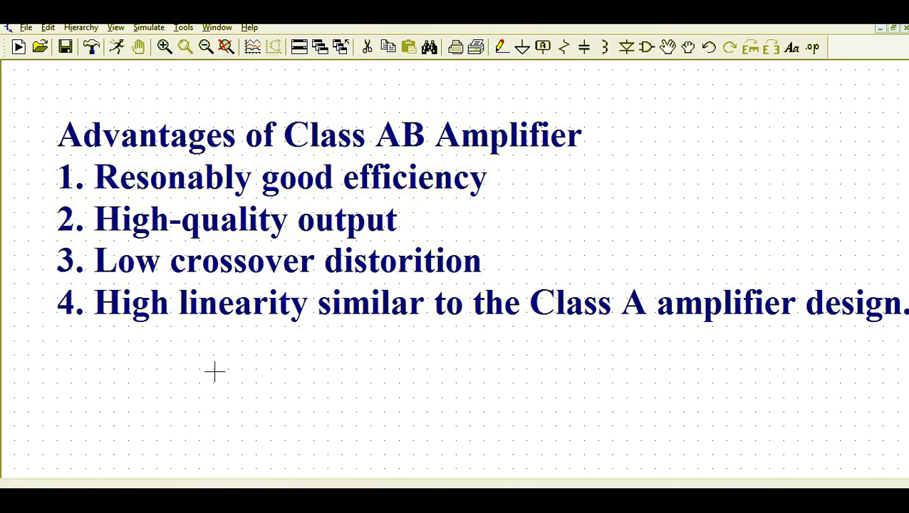
- Pan and zoom out until the whole Class AB amplifier schematic and its title fit the window
scroll(215, 370, left, 5)
scroll(110, 347, left, 2)
scroll(402, 346, left, 6)
scroll(710, 327, down, 3)
scroll(160, 210, right, 1)
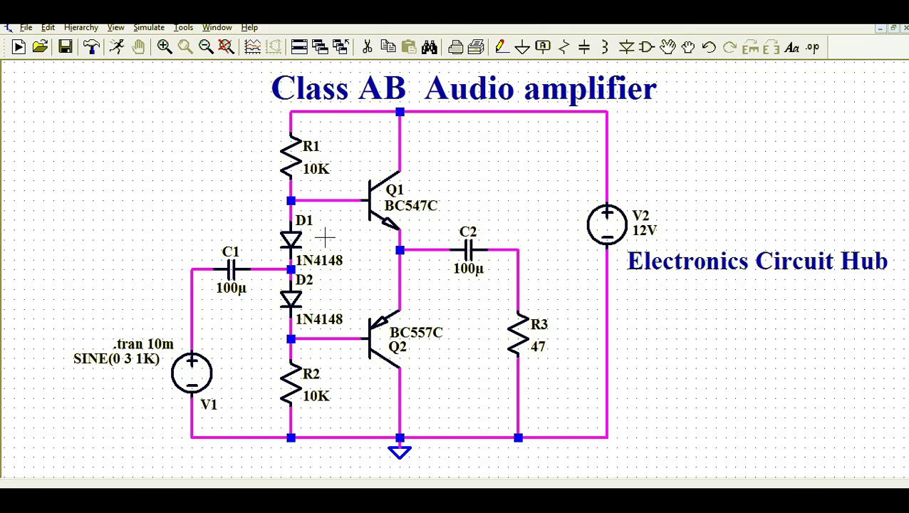
click(154, 31)
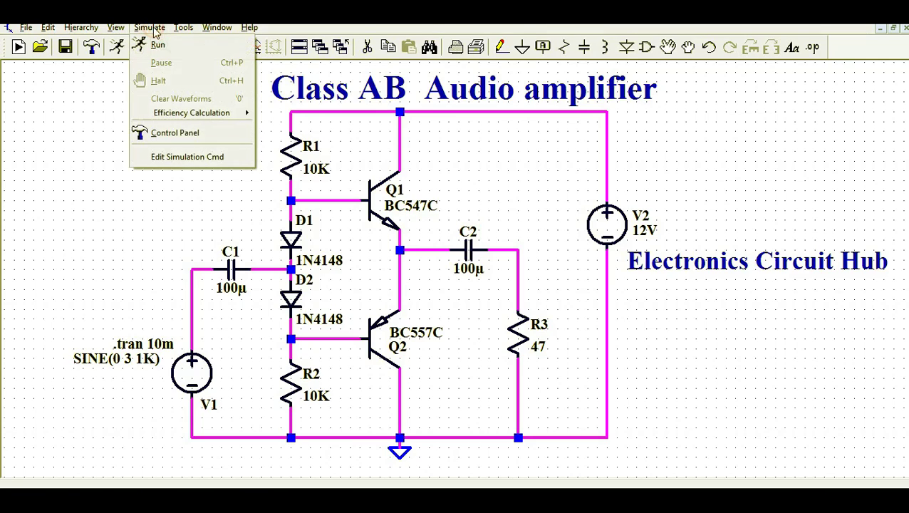
click(160, 163)
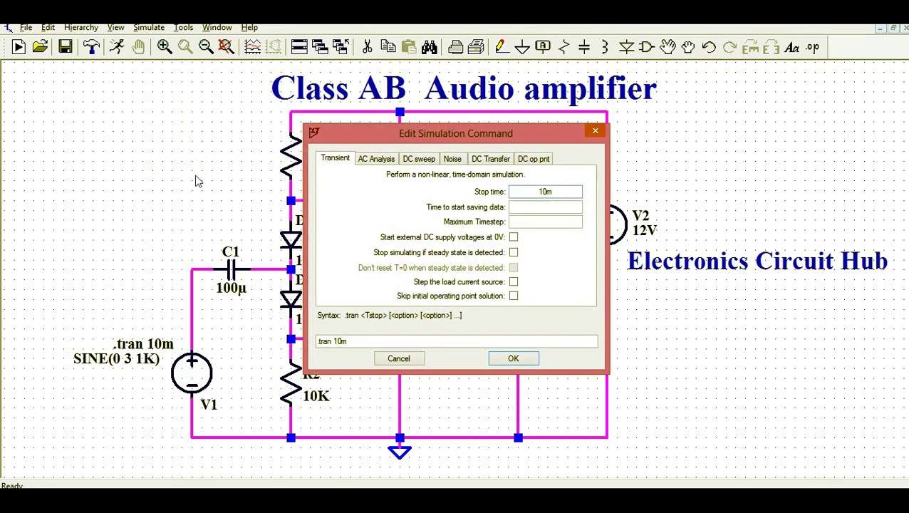
click(337, 159)
drag(530, 191, 557, 194)
click(513, 358)
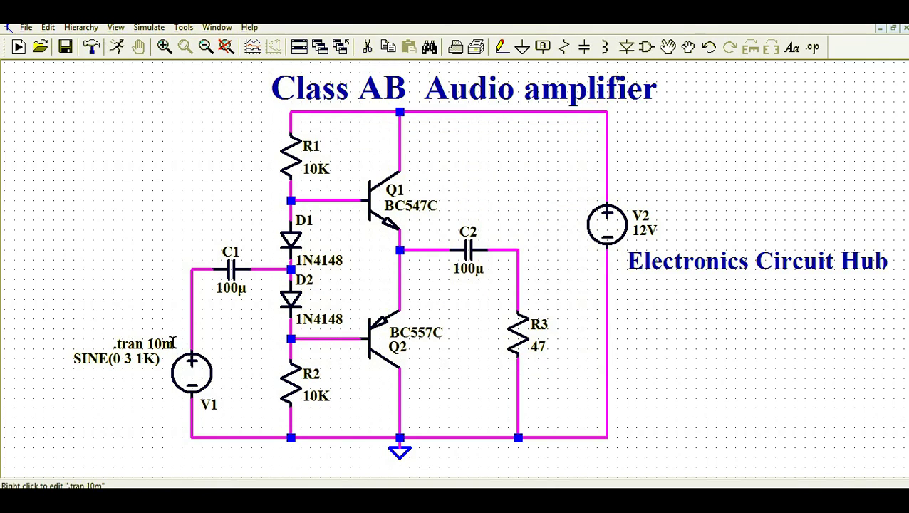
click(117, 47)
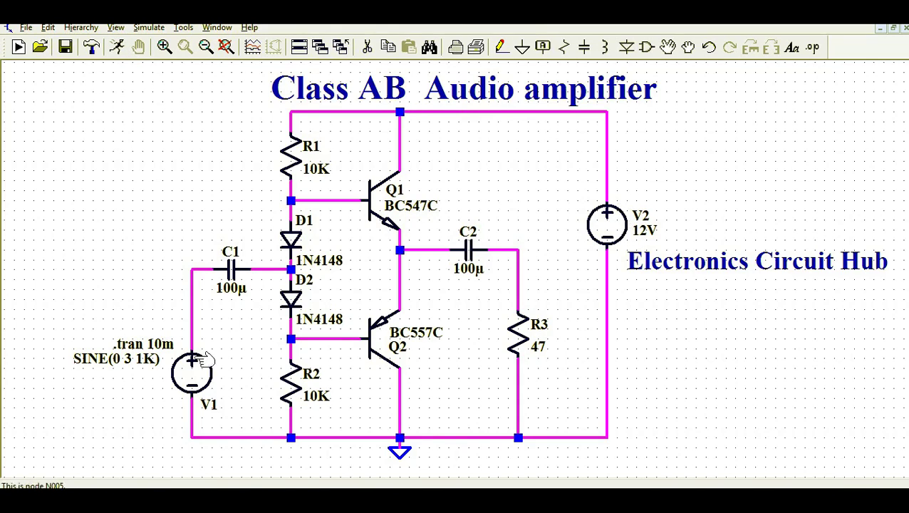
right_click(191, 380)
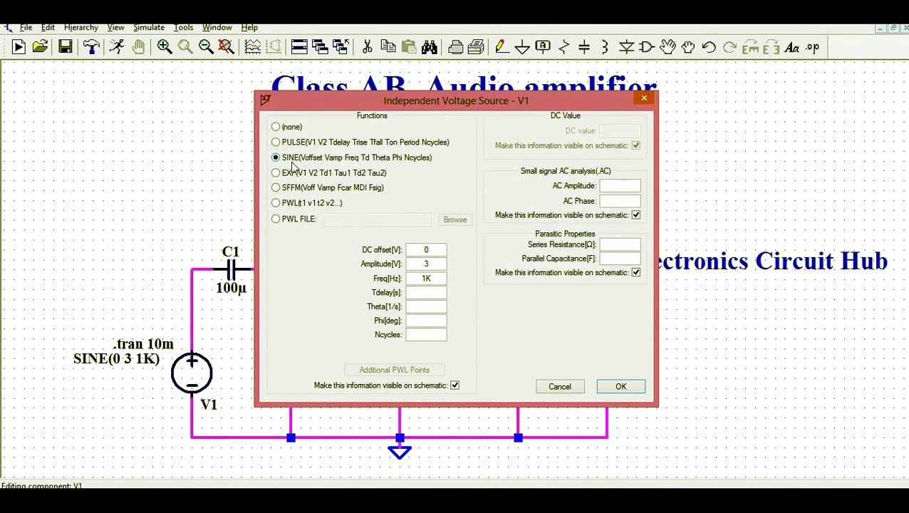
click(418, 264)
click(418, 279)
drag(417, 278, 437, 280)
click(621, 388)
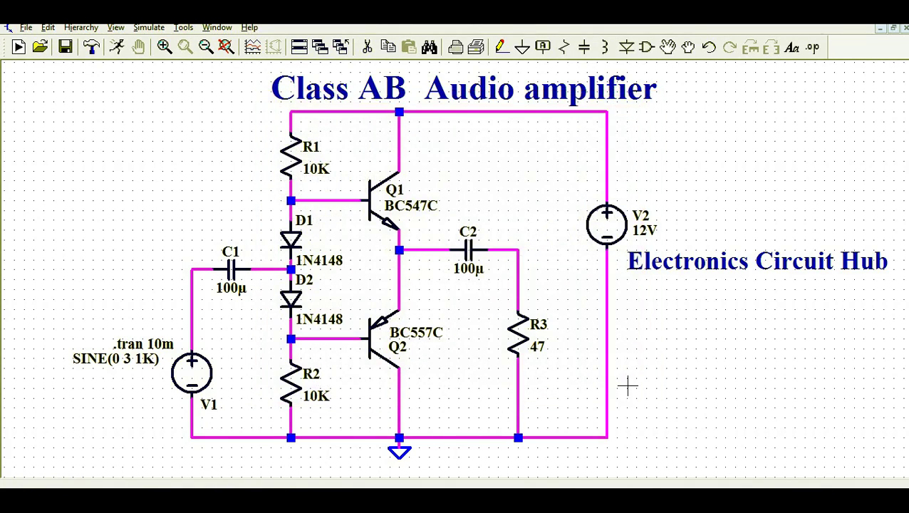
- Run the transient simulation, tile the schematic and waveform windows vertically, and recentre the circuit
click(115, 49)
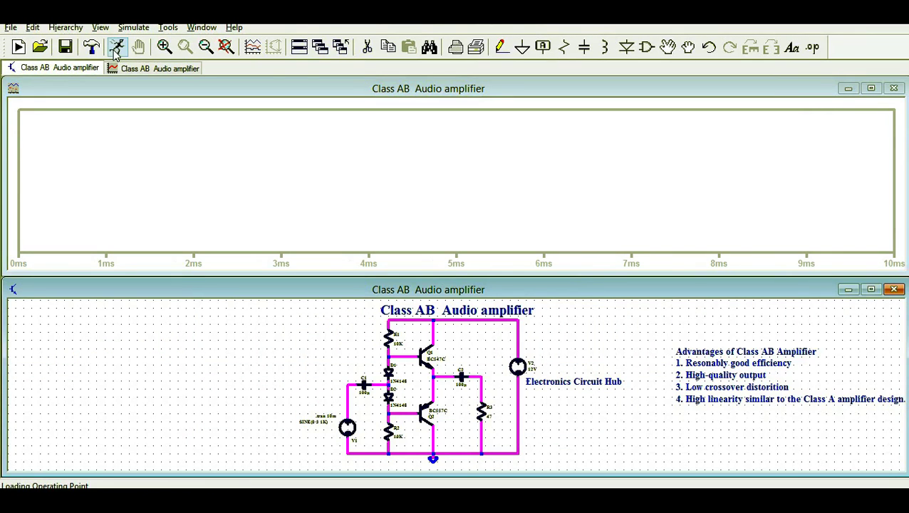
click(199, 28)
click(236, 63)
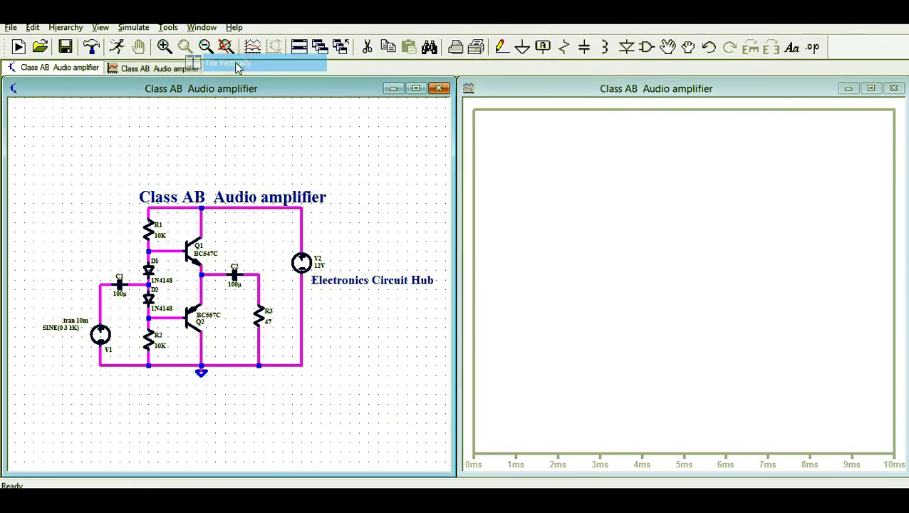
scroll(228, 448, up, 1)
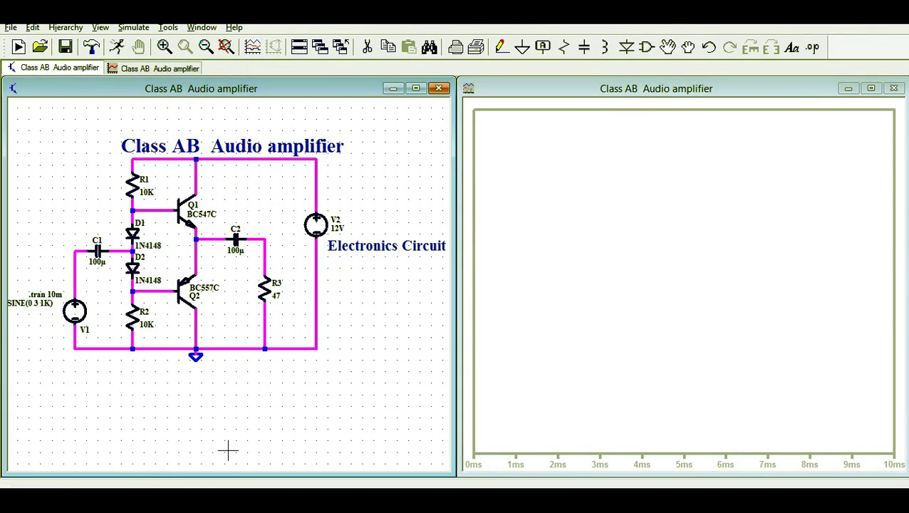
scroll(235, 431, up, 3)
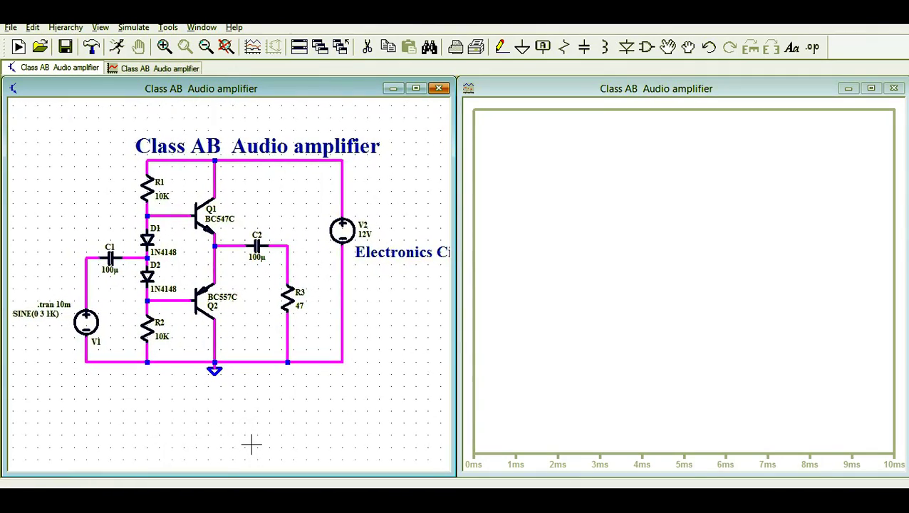
drag(251, 444, 262, 468)
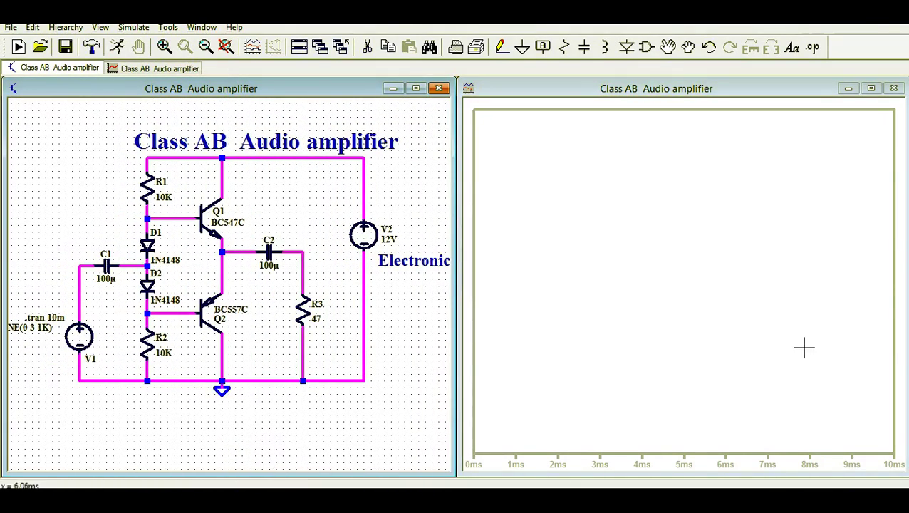
- Add a second plot pane below the first in the waveform window
click(643, 265)
right_click(644, 273)
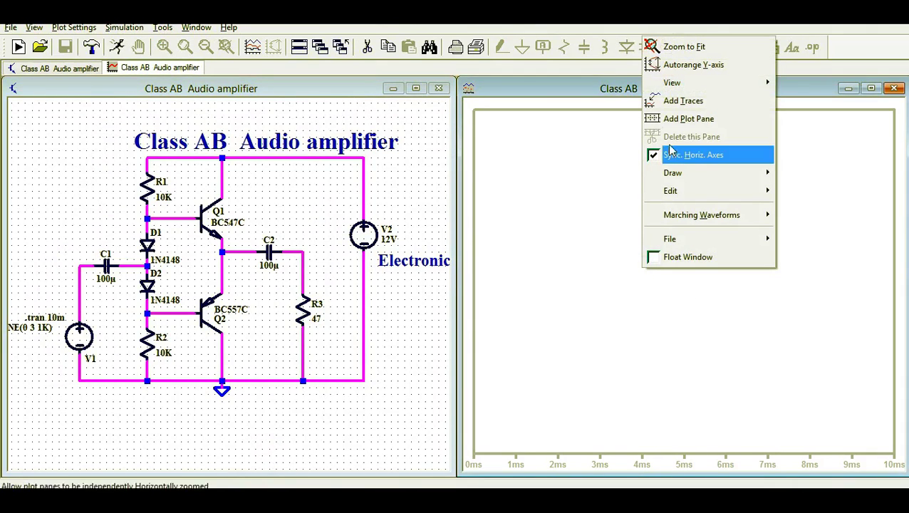
click(688, 119)
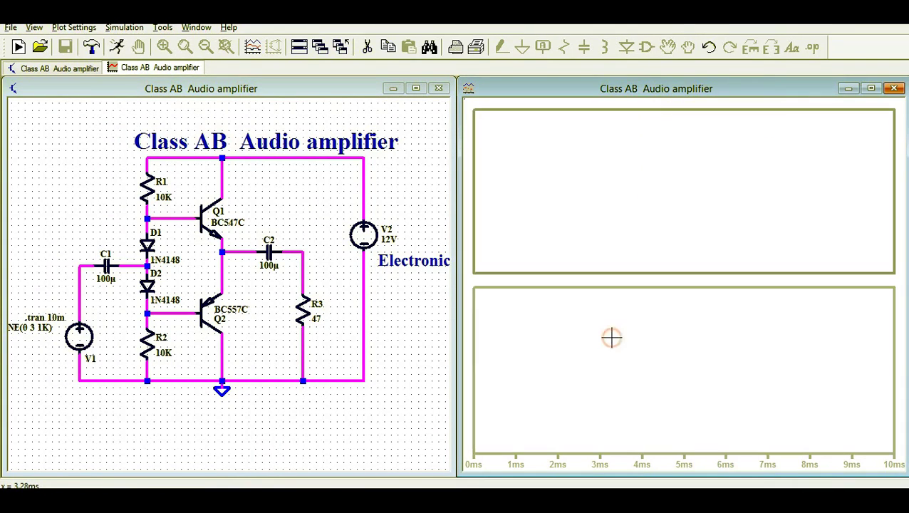
- Probe the input wire and the C1/diode node, leaving only V(n006) in the lower pane
click(79, 266)
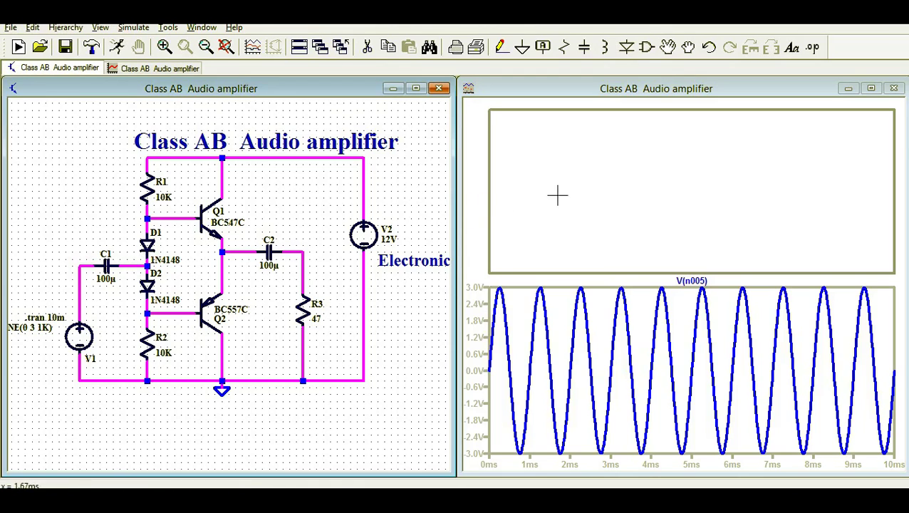
click(556, 344)
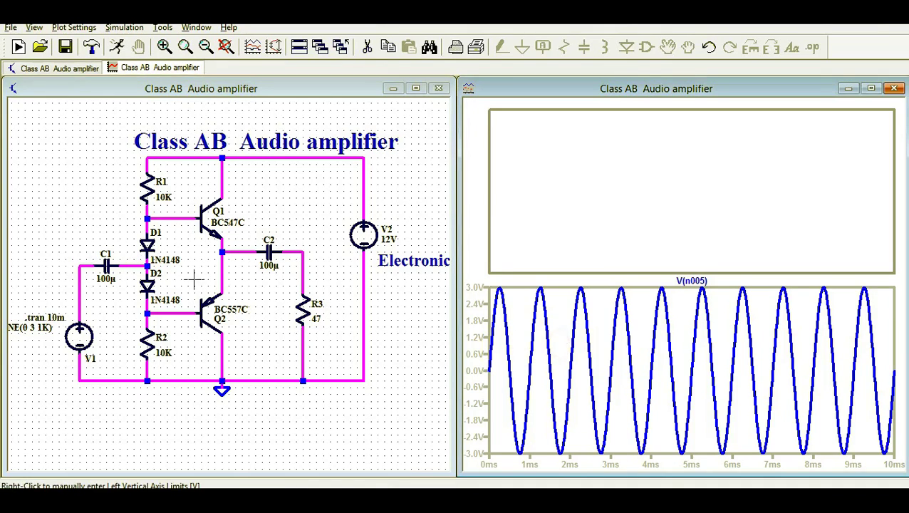
click(132, 264)
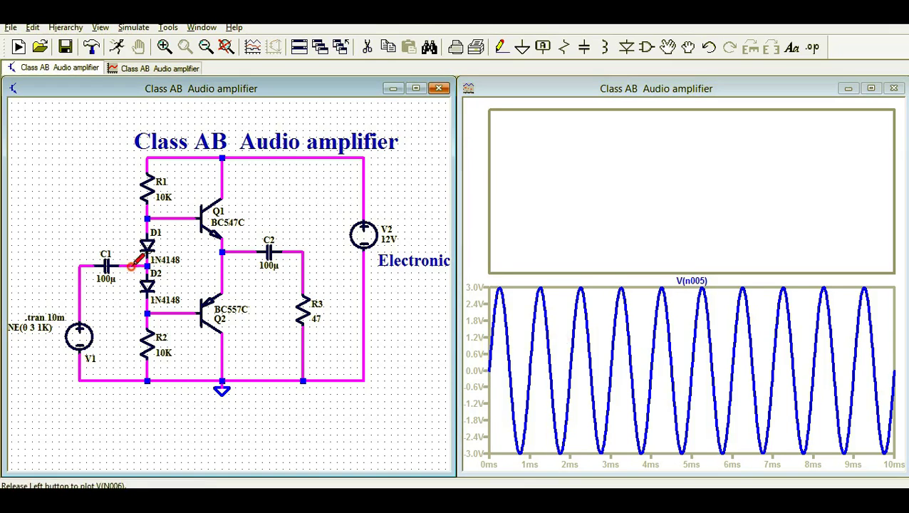
click(131, 263)
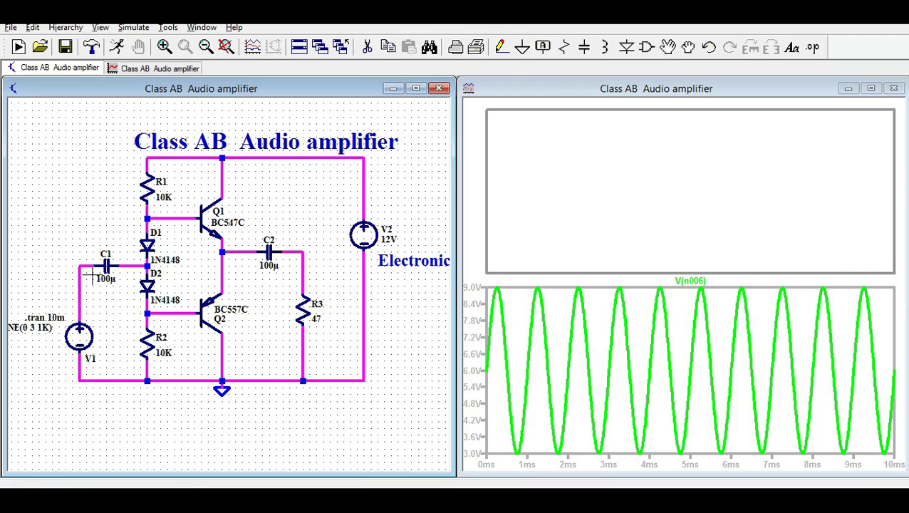
- Probe V(n005) and the C1/D2 junction, then another node to show V(n003)
click(82, 266)
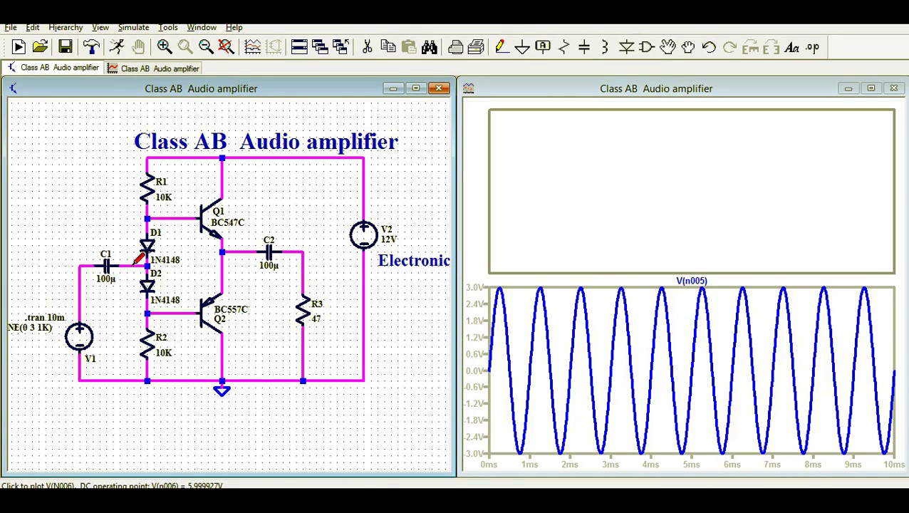
click(135, 262)
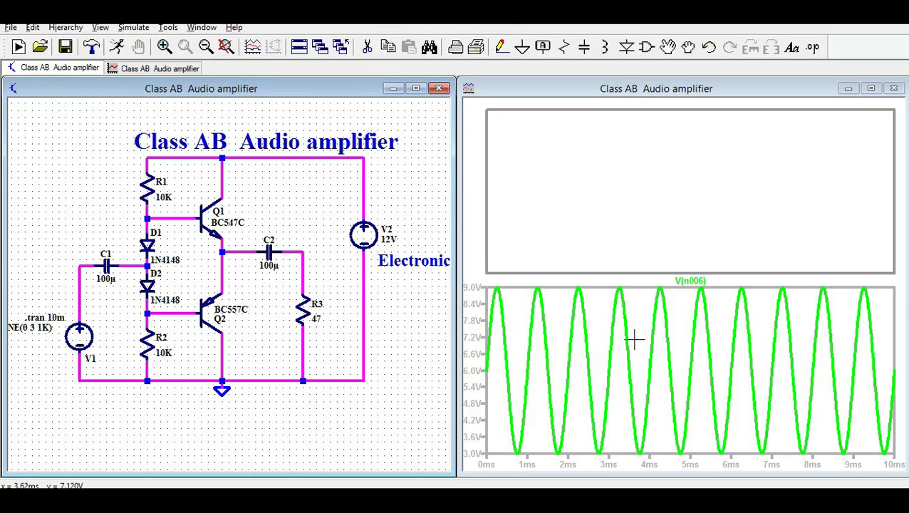
click(570, 331)
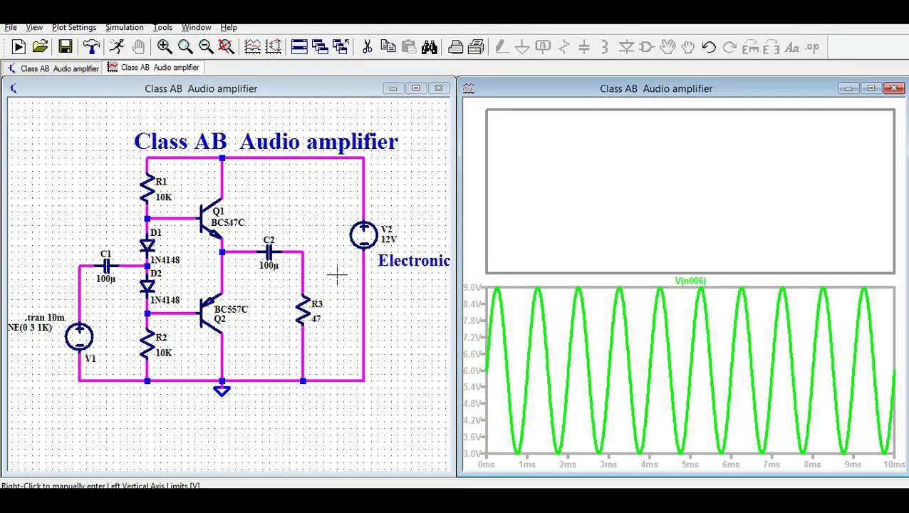
click(242, 252)
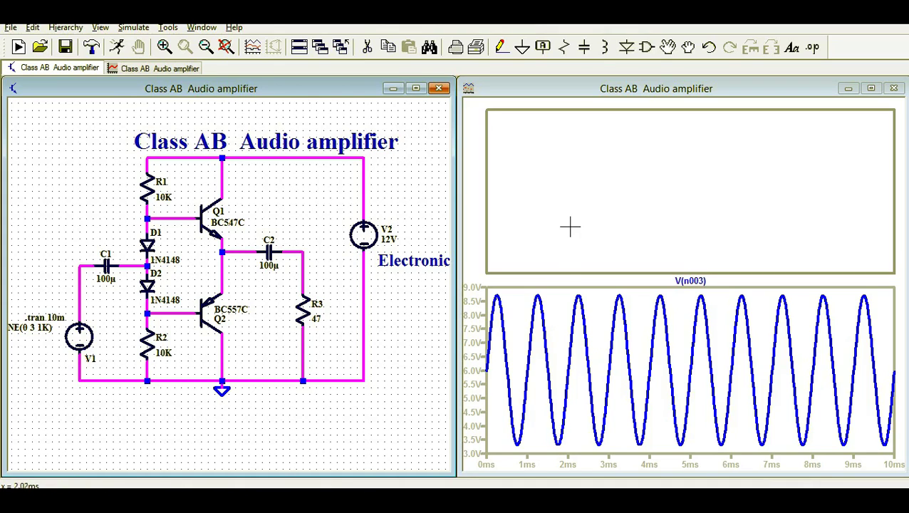
- Replace the lower pane's trace with V(n005) alone
click(564, 361)
click(82, 265)
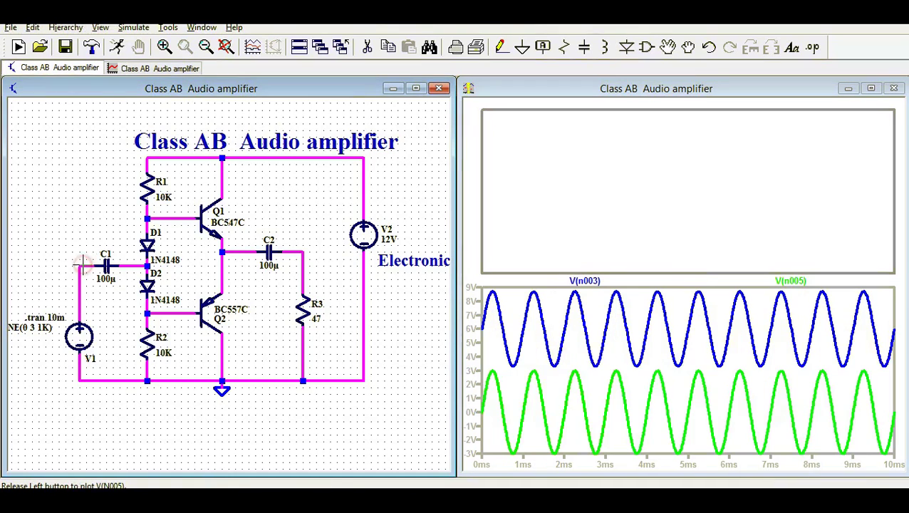
click(82, 265)
- Plot V(n004) in the empty upper pane and maximize the waveform window
click(661, 187)
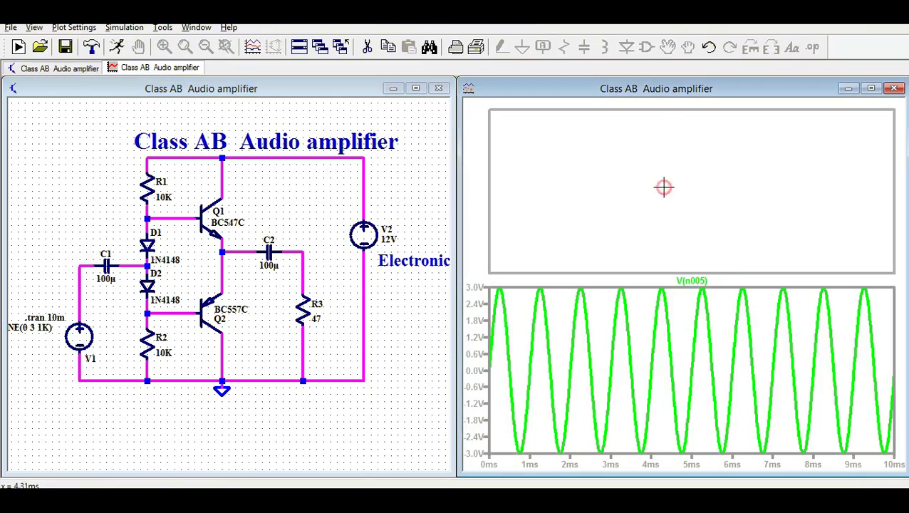
click(298, 251)
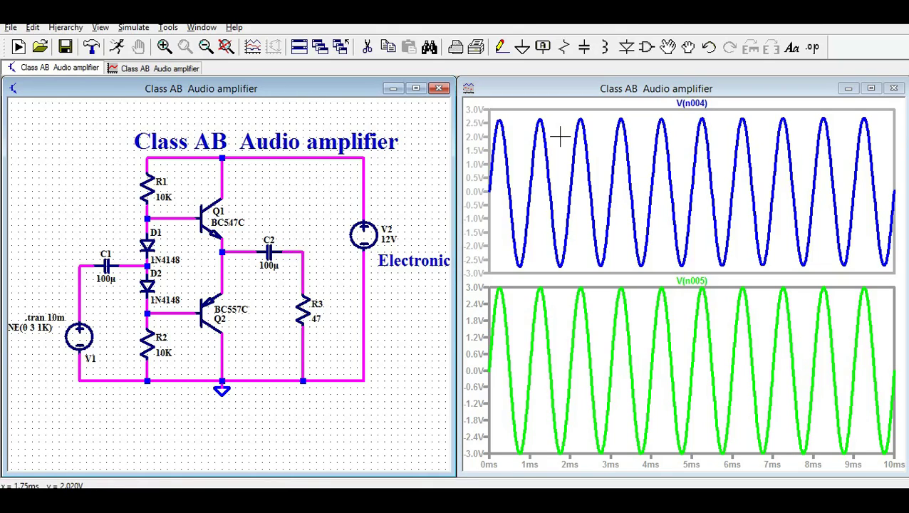
click(870, 87)
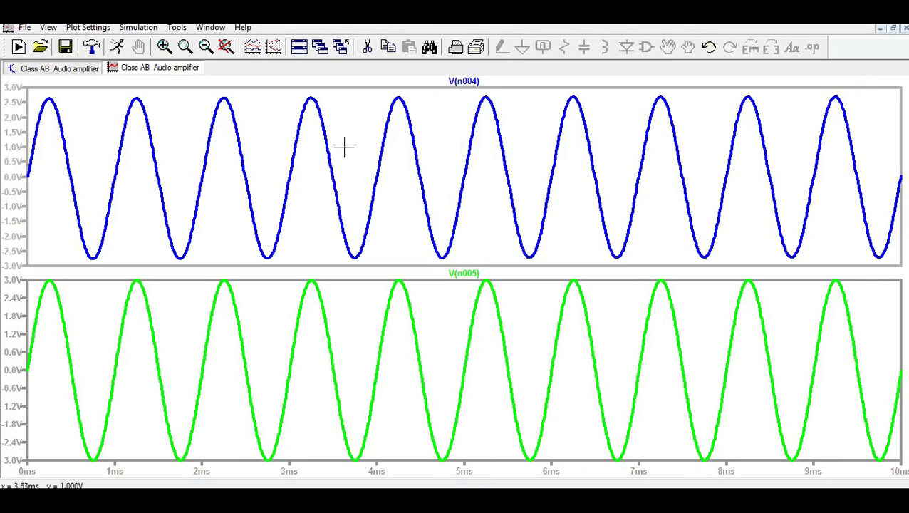
- Zoom the plots into about 2.8–4.2 ms and 2.7–6.0 ms, re-running to restore 0–10 ms
drag(280, 89, 388, 272)
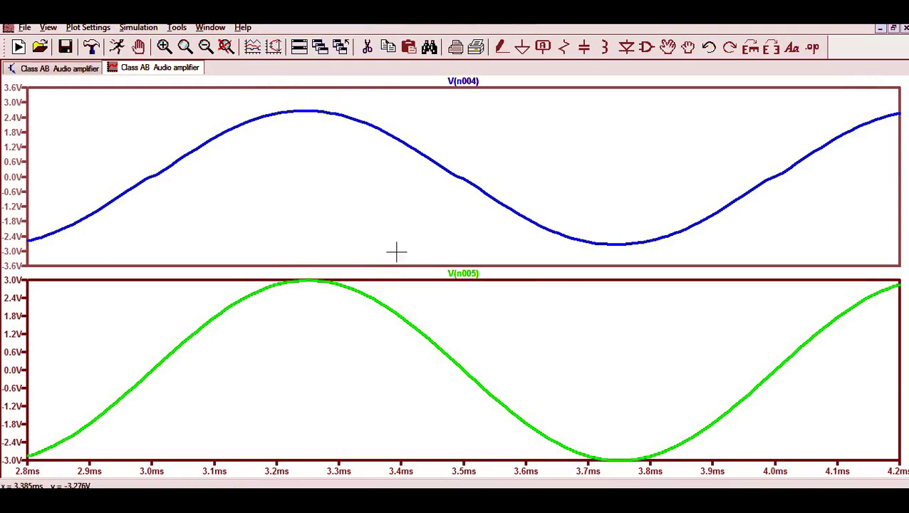
click(117, 47)
drag(290, 85, 547, 265)
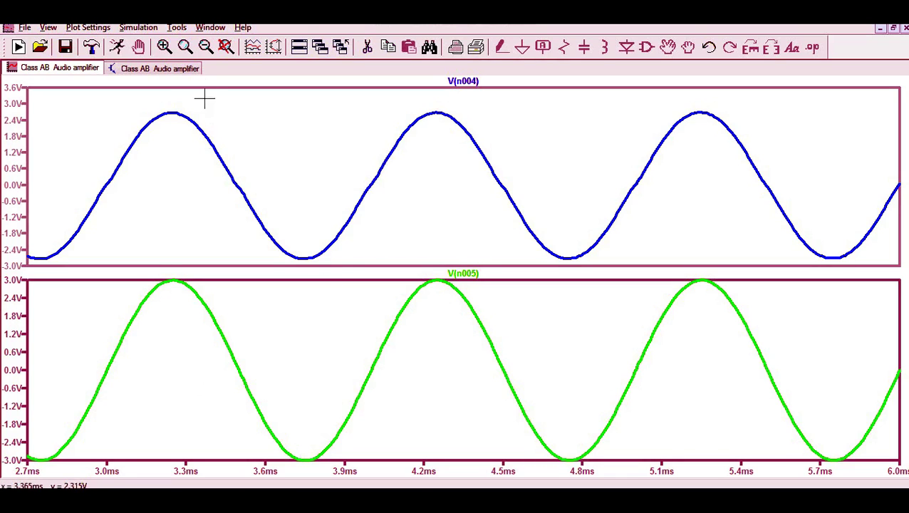
click(117, 47)
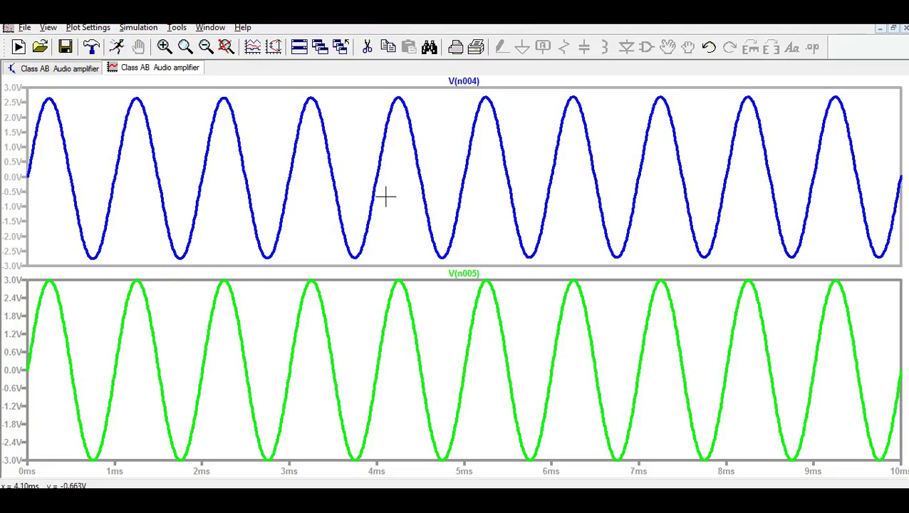
- Bring up the amplifier schematic, zoom and recentre it, and toggle between schematic and plot tabs
click(65, 71)
scroll(521, 232, up, 2)
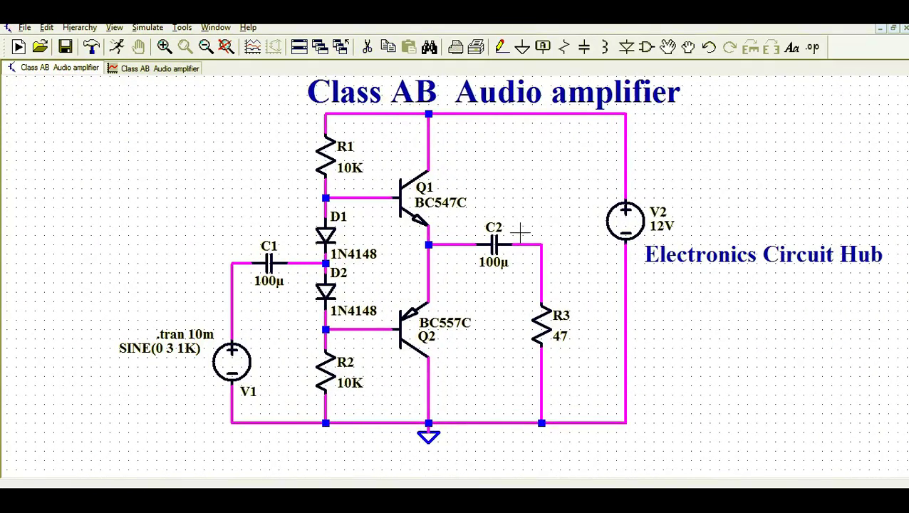
drag(543, 176, 503, 193)
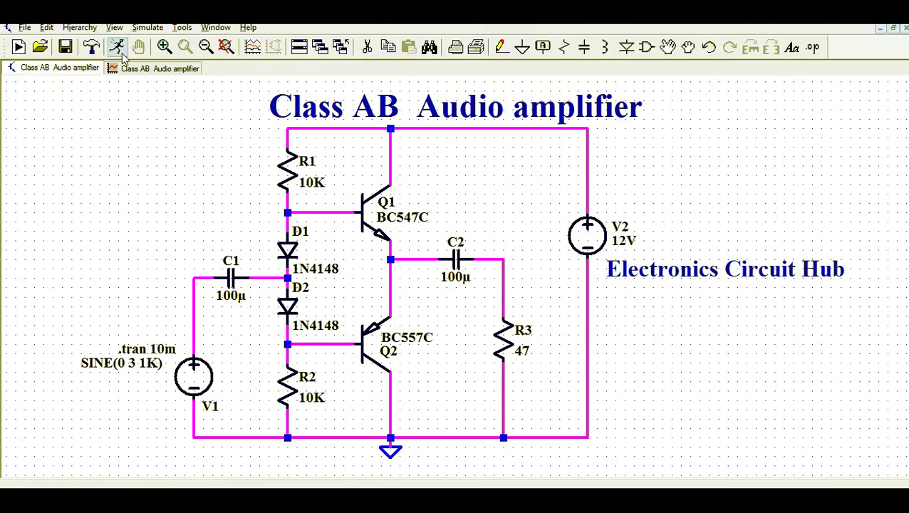
click(132, 71)
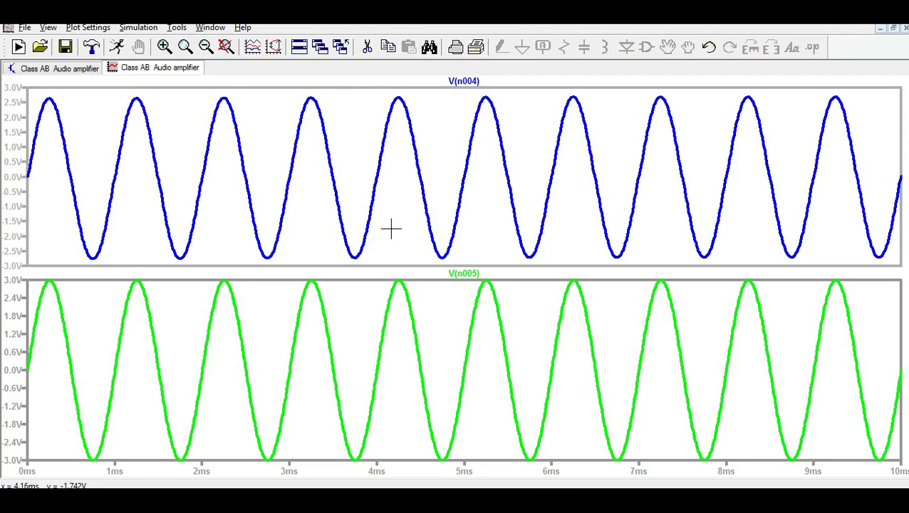
click(64, 69)
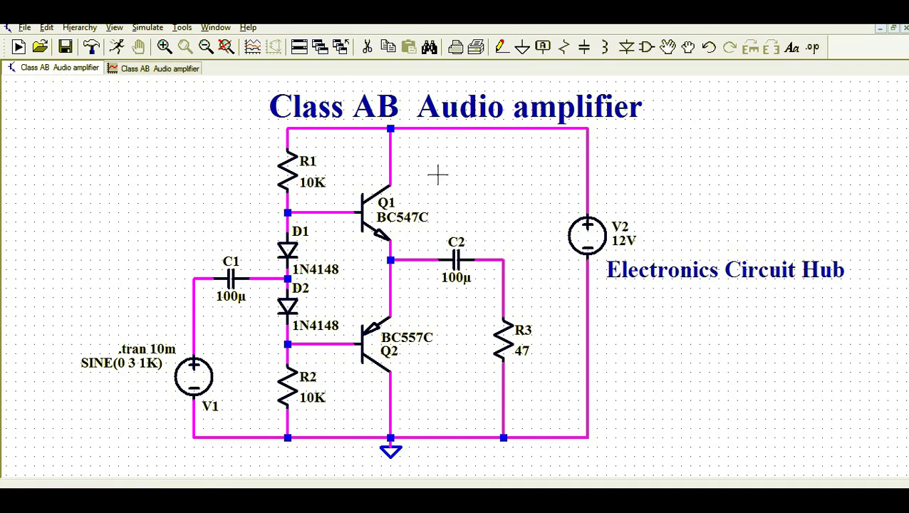
click(151, 69)
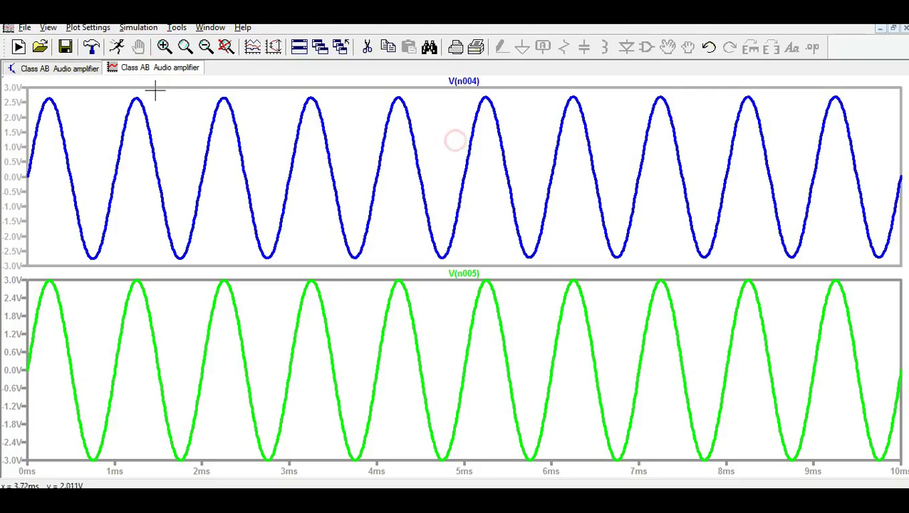
click(70, 70)
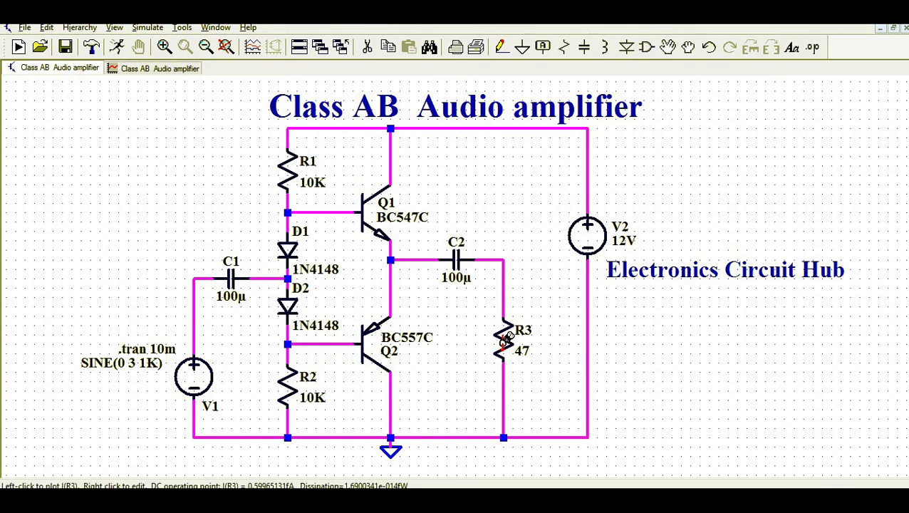
- Plot the R3 load current I(R3) beside V(n004), then return to the schematic
click(154, 69)
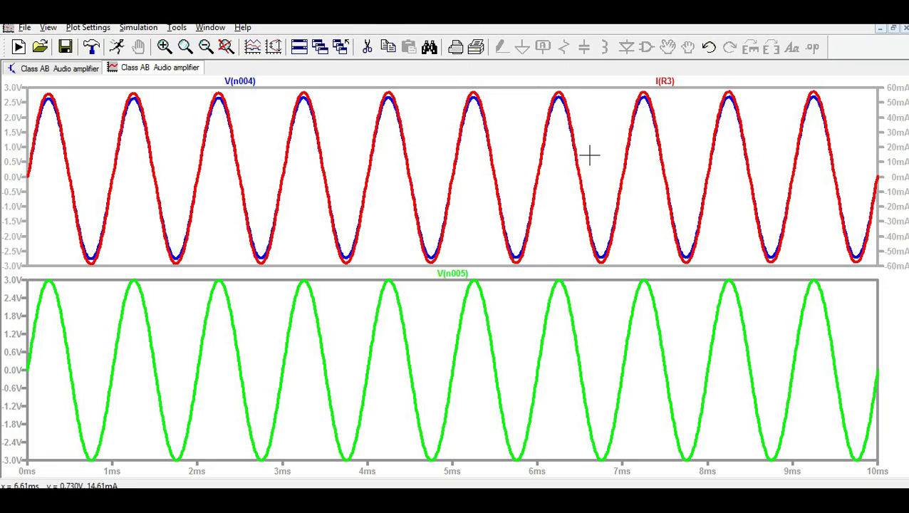
click(60, 68)
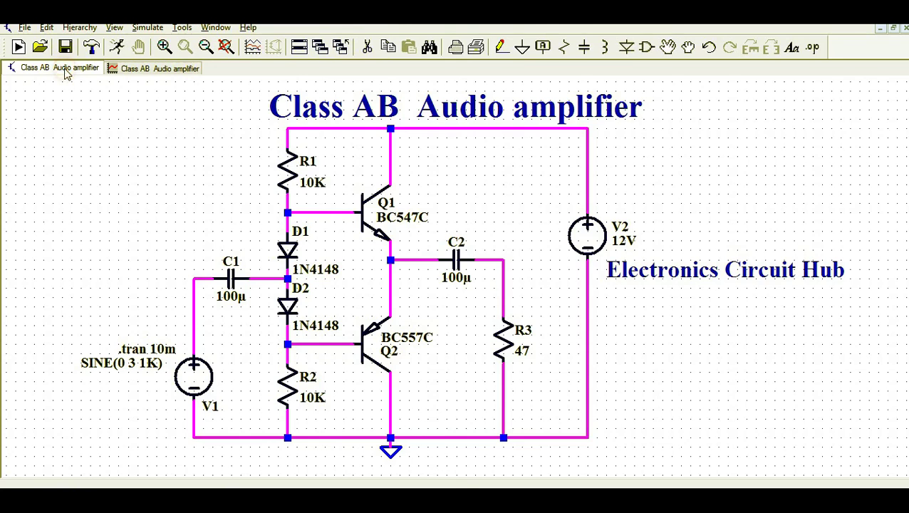